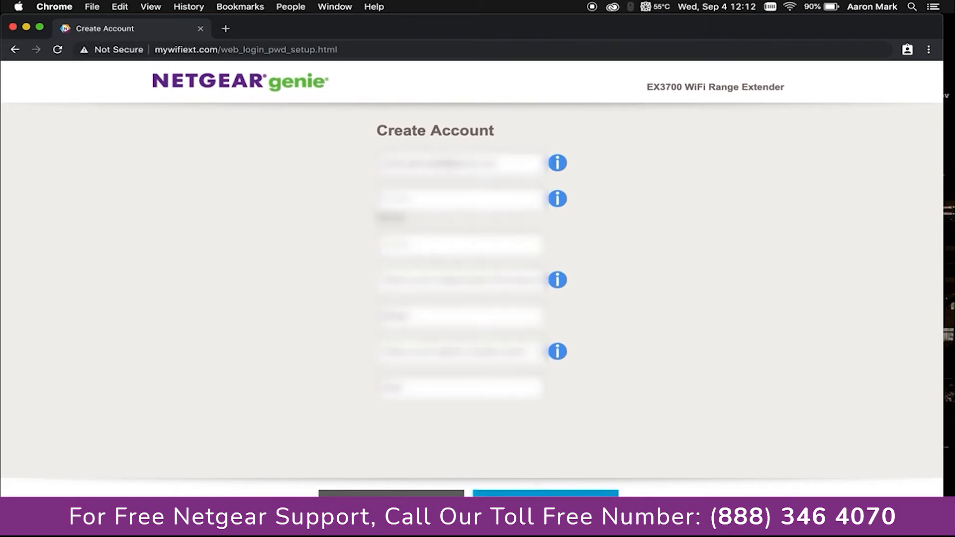
Step: Skip ahead from Create Account to the 'Choose your operating mode' page
left_click(545, 505)
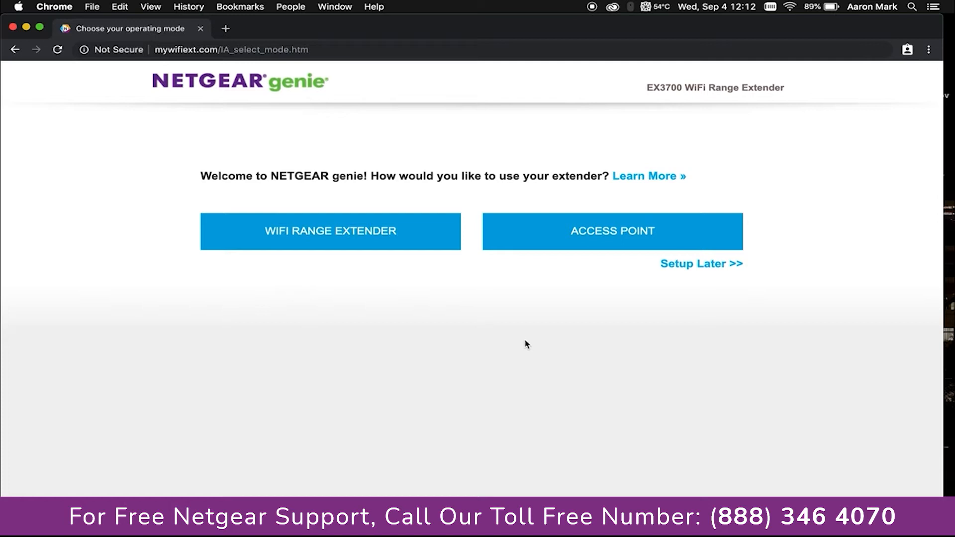
Step: Choose Access Point as the extender's operating mode
left_click(622, 238)
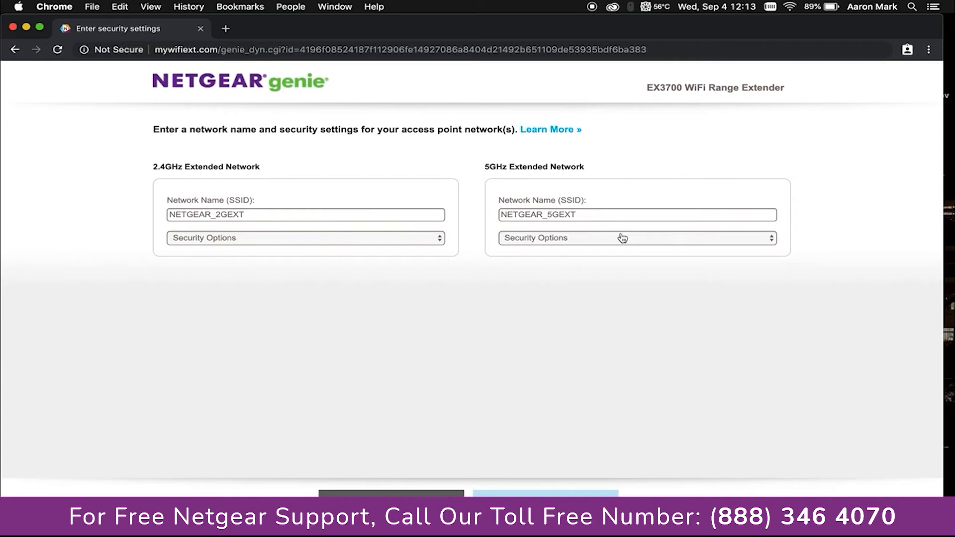
Step: Replace the default SSIDs NETGEAR_2GEXT and NETGEAR_5GEXT with 'Demo 2.4' and 'Demo 5'
left_click(259, 214)
key("BackSpace")
key("BackSpace")
key("BackSpace")
key("BackSpace")
key("BackSpace")
key("BackSpace")
key("BackSpace")
key("BackSpace")
key("BackSpace")
key("BackSpace")
key("BackSpace")
key("BackSpace")
key("BackSpace")
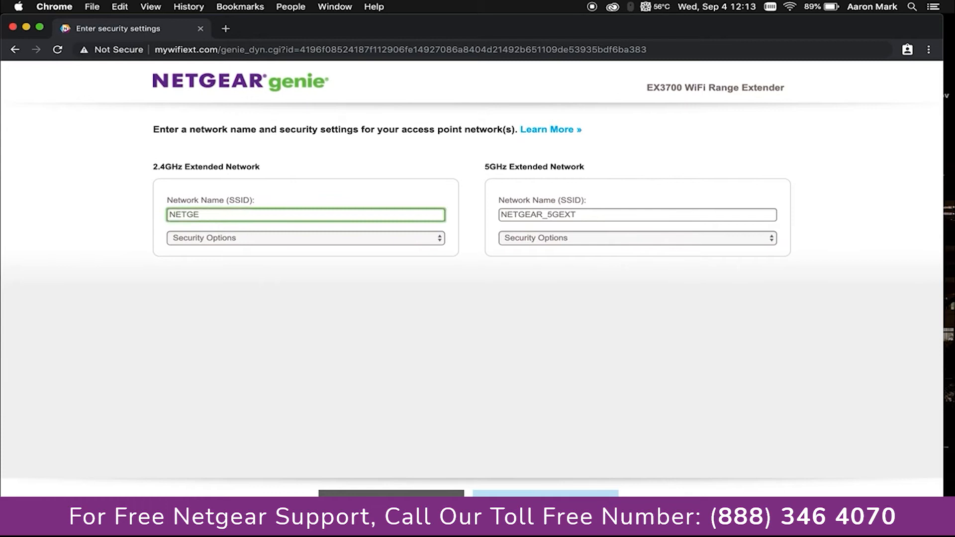
type("Demo 2.4")
left_click(558, 216)
double_click(558, 216)
type("Demo 5g")
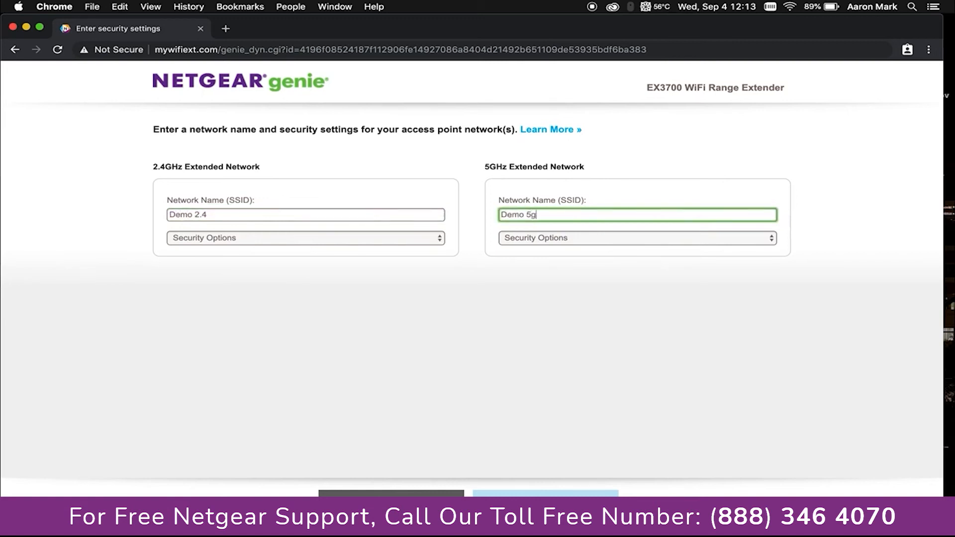
key("BackSpace")
left_click(293, 245)
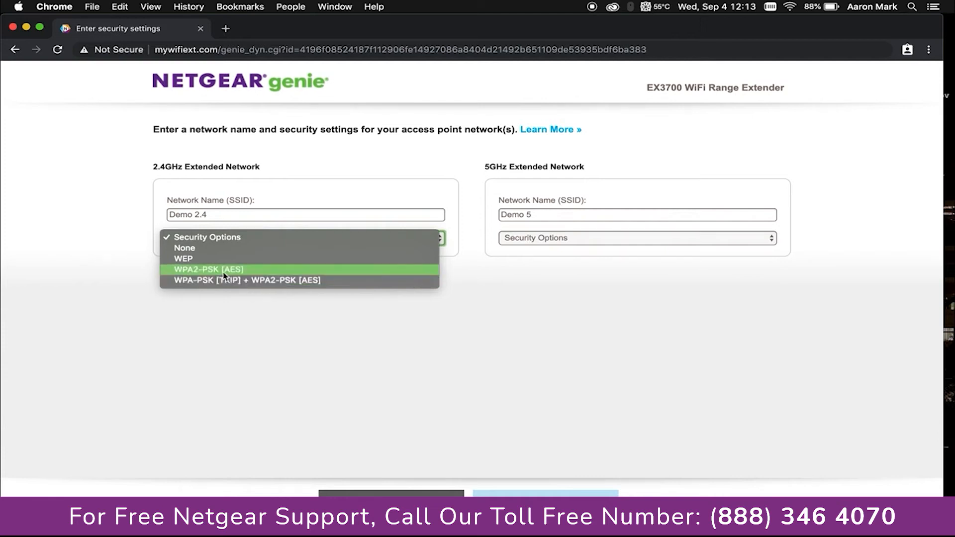
Step: Secure Demo 2.4 and Demo 5 with WPA2-PSK [AES] and a network password, then apply
left_click(197, 274)
left_click(512, 238)
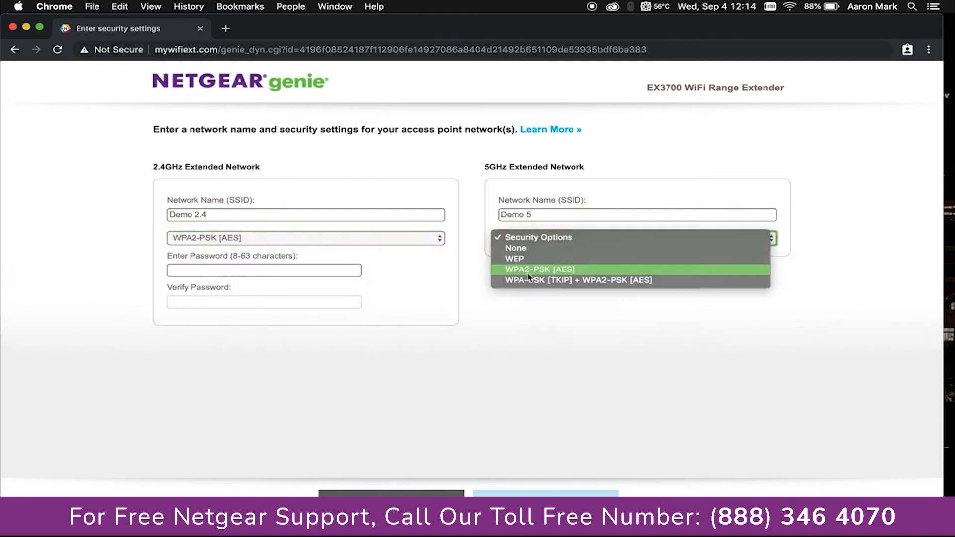
left_click(261, 271)
type("•••")
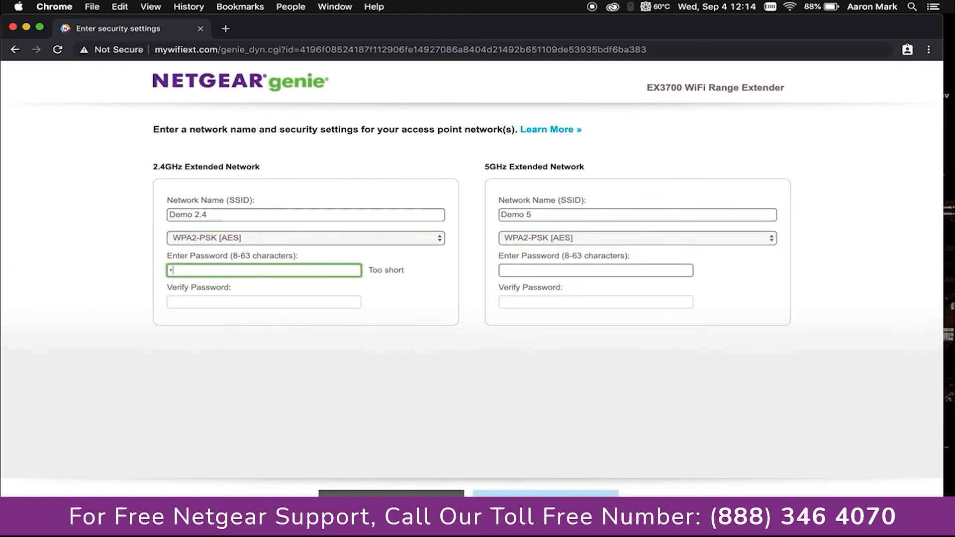
type("•••")
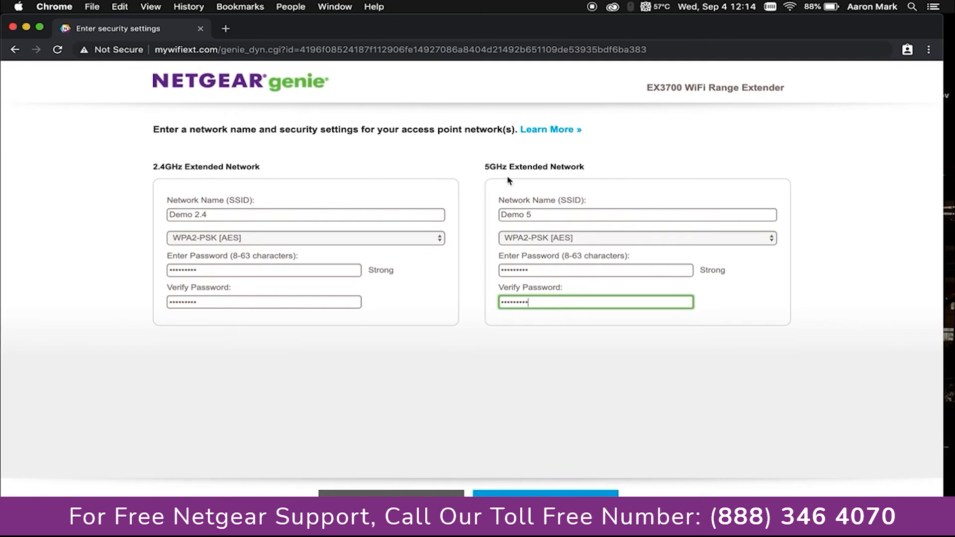
left_click(546, 493)
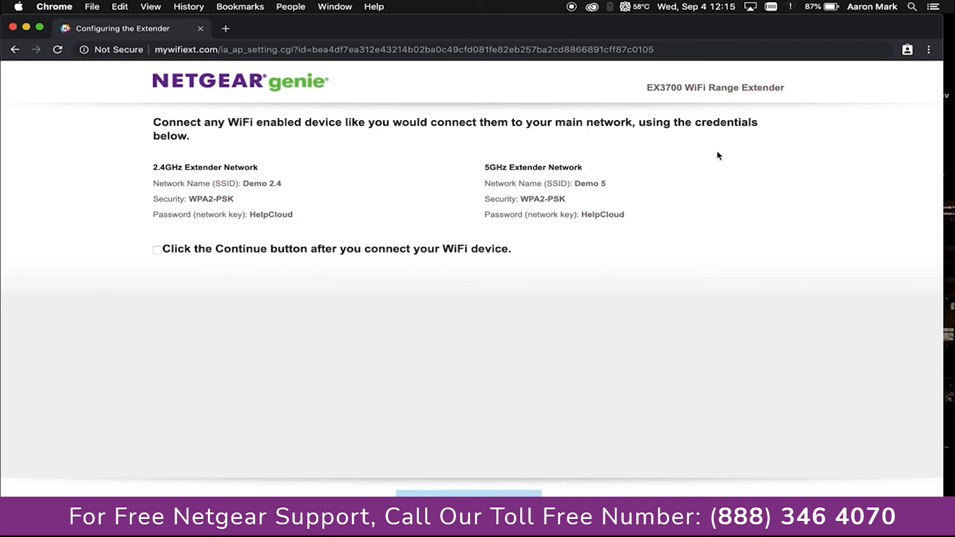
Step: Join the Mac to the Demo 5 Wi-Fi network using its network password
left_click(792, 7)
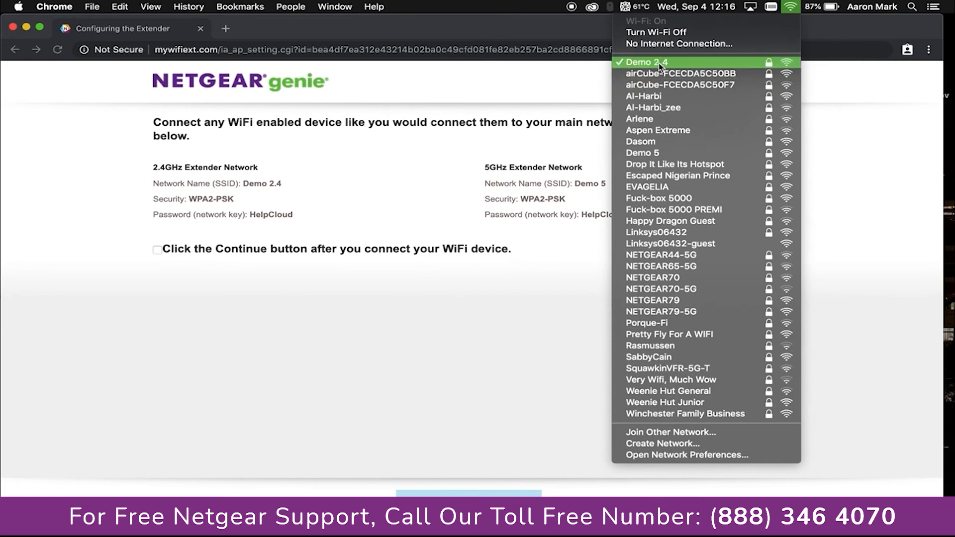
left_click(656, 153)
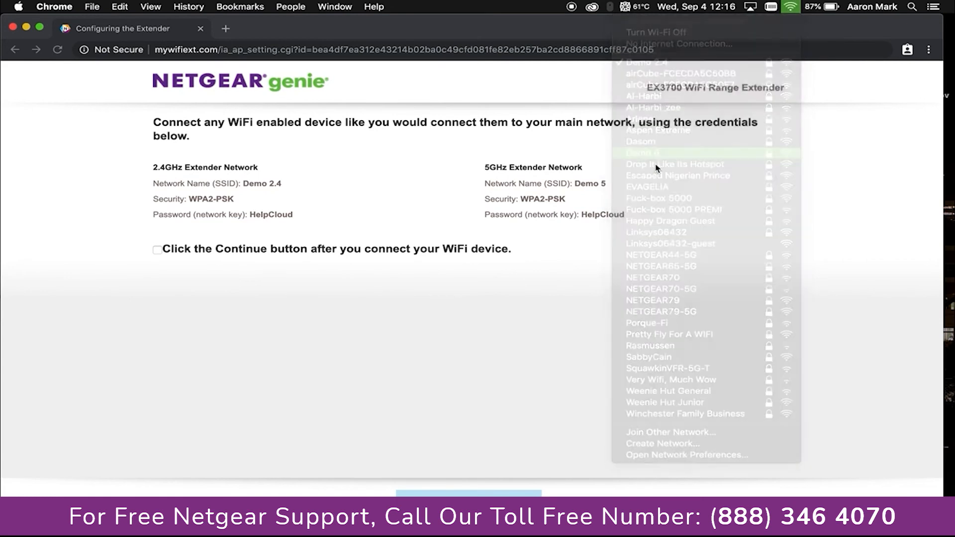
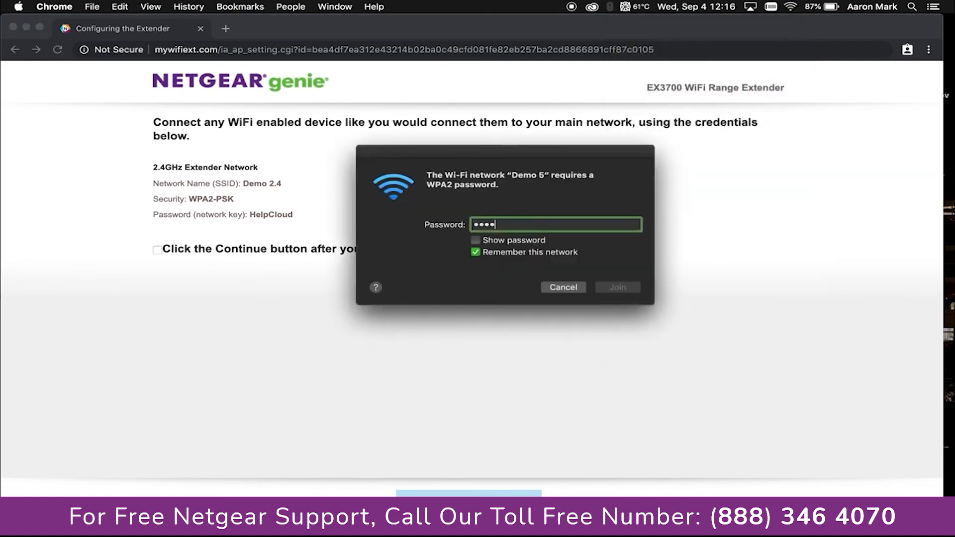
left_click(616, 289)
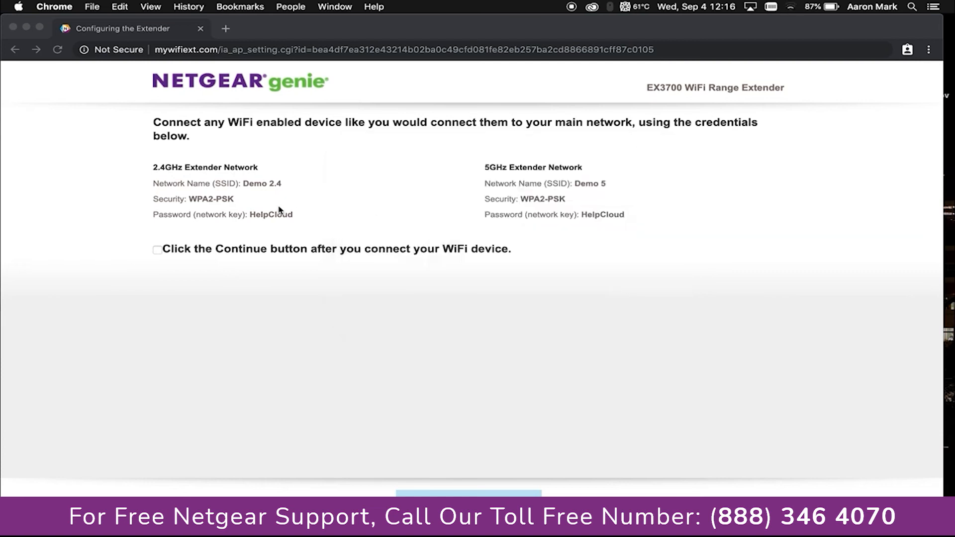
Step: Confirm a WiFi device is connected and continue the access point setup
left_click(167, 252)
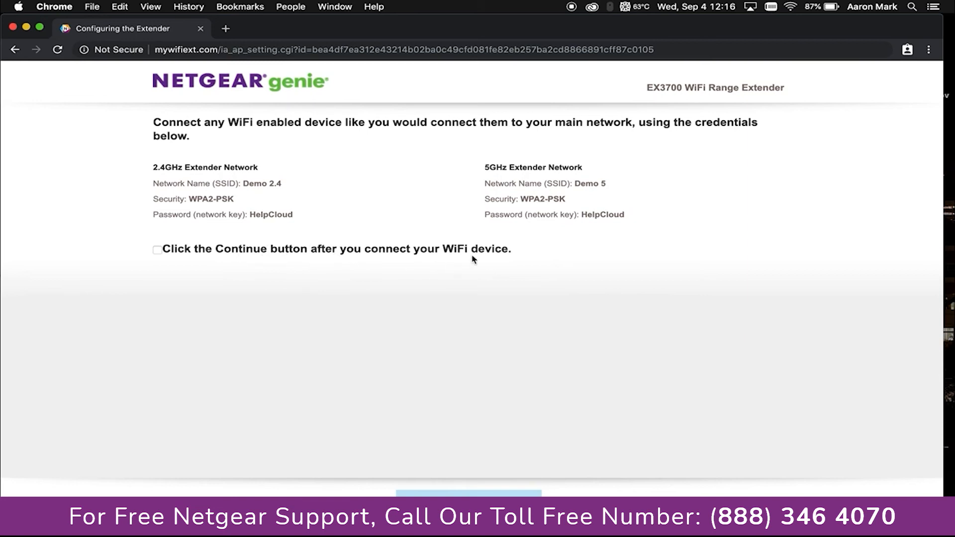
left_click(156, 250)
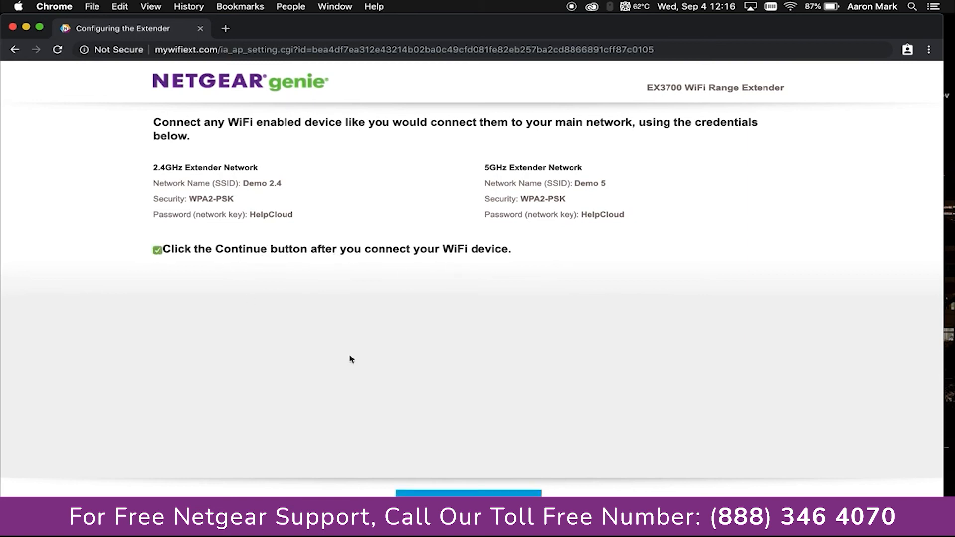
left_click(493, 494)
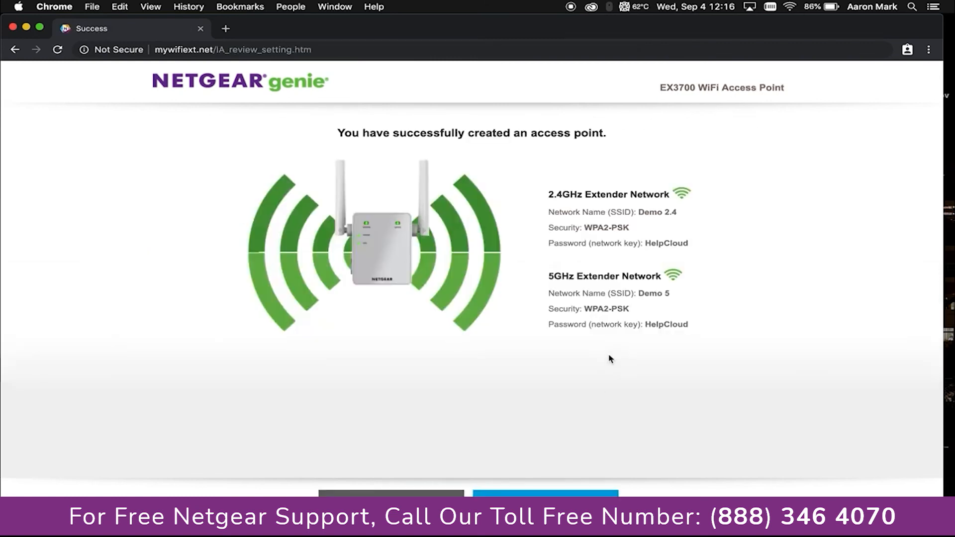
Step: Move past the access point summary and dismiss the product registration form
left_click_drag(691, 328, 545, 192)
left_click(795, 221)
left_click(592, 492)
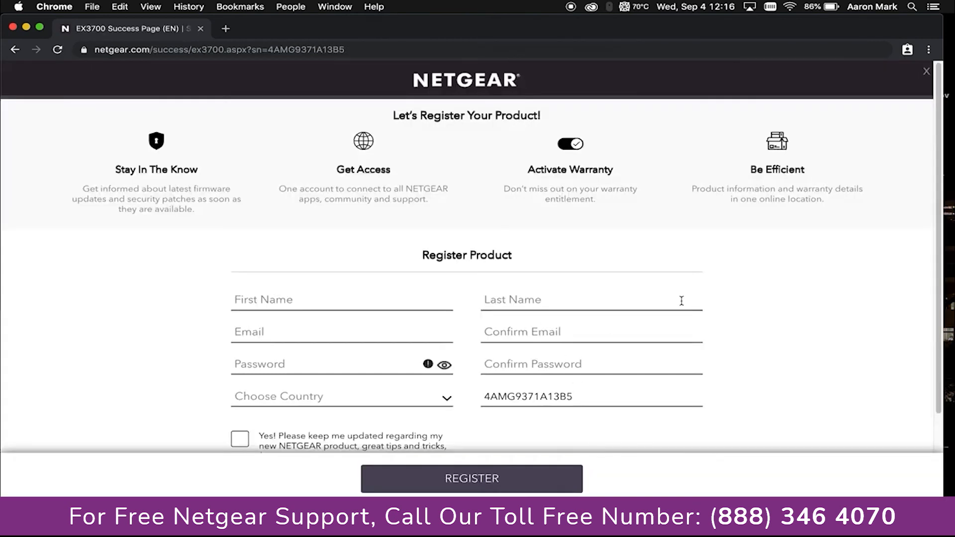
left_click(932, 73)
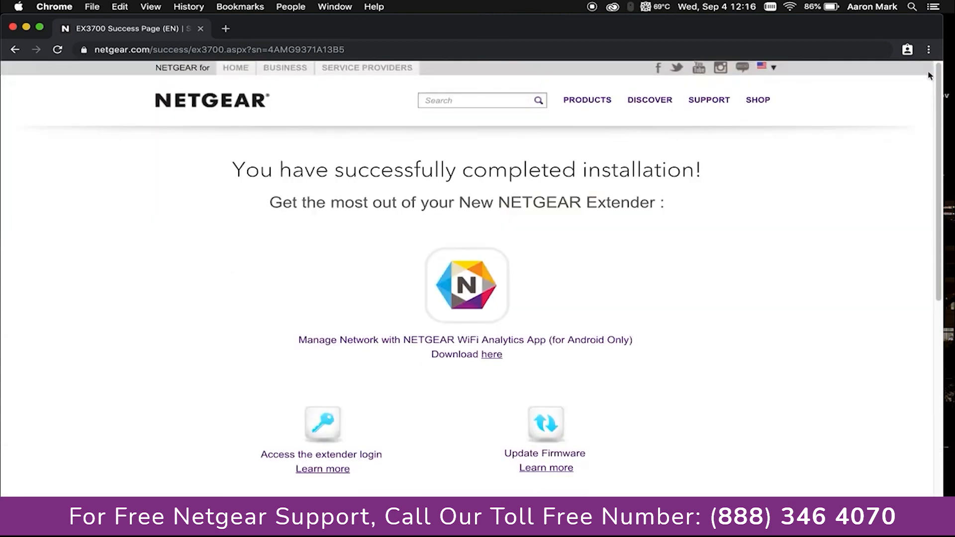